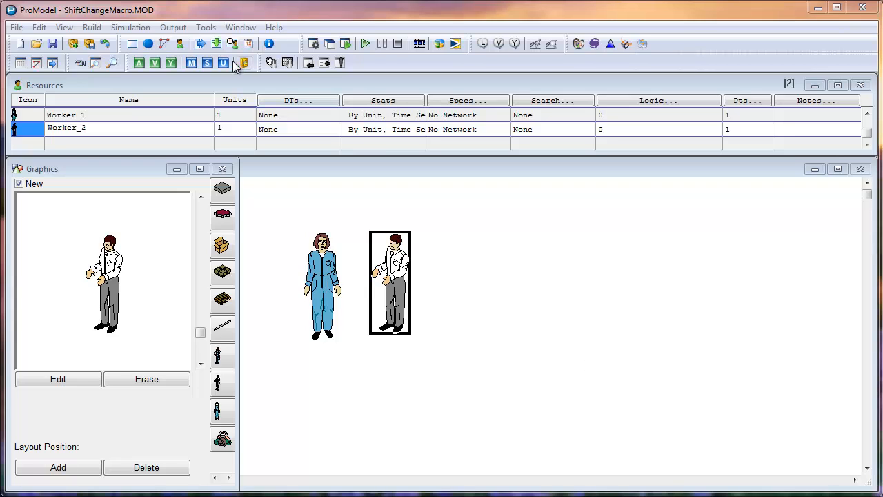
Review the shift assignments, checking the calendar files assigned to Worker_1 and Worker_2.
{"action": "left_click", "coordinate": [181, 45]}
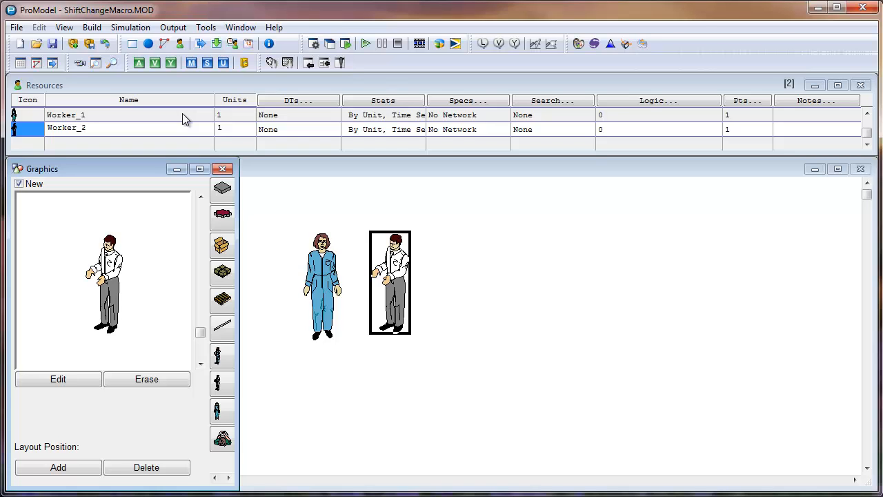
{"action": "left_click", "coordinate": [92, 28]}
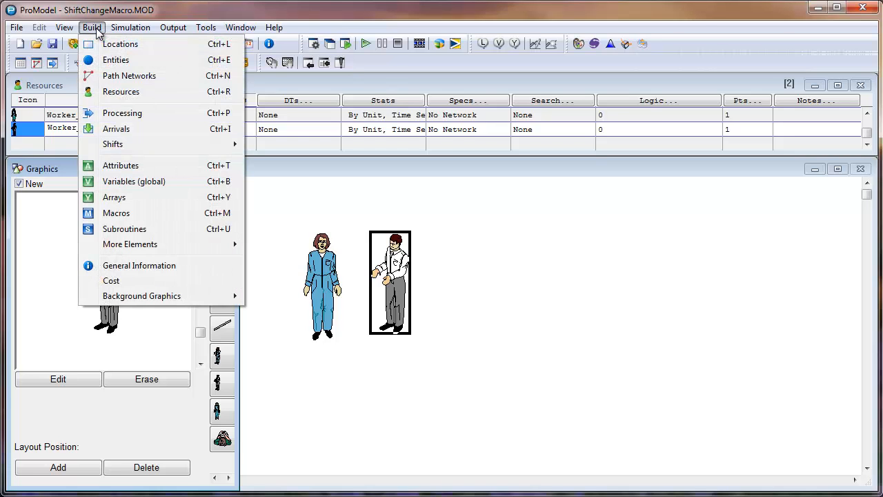
{"action": "mouse_move", "coordinate": [122, 143]}
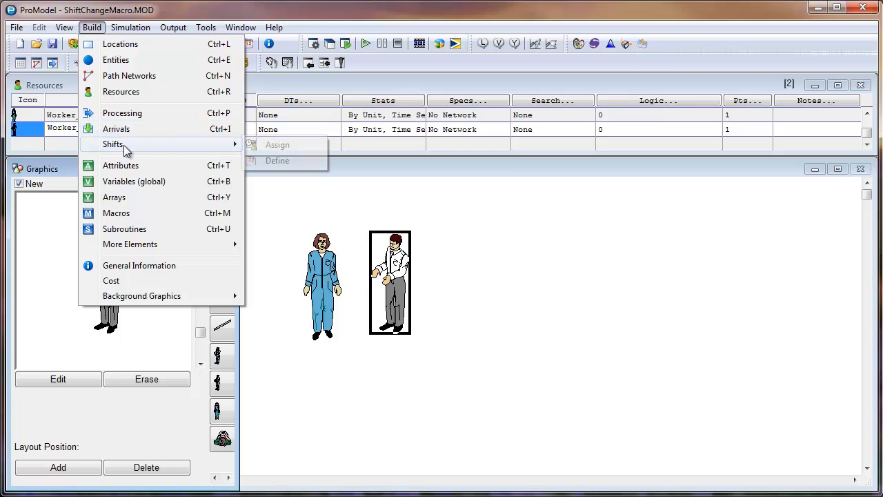
{"action": "left_click", "coordinate": [286, 146]}
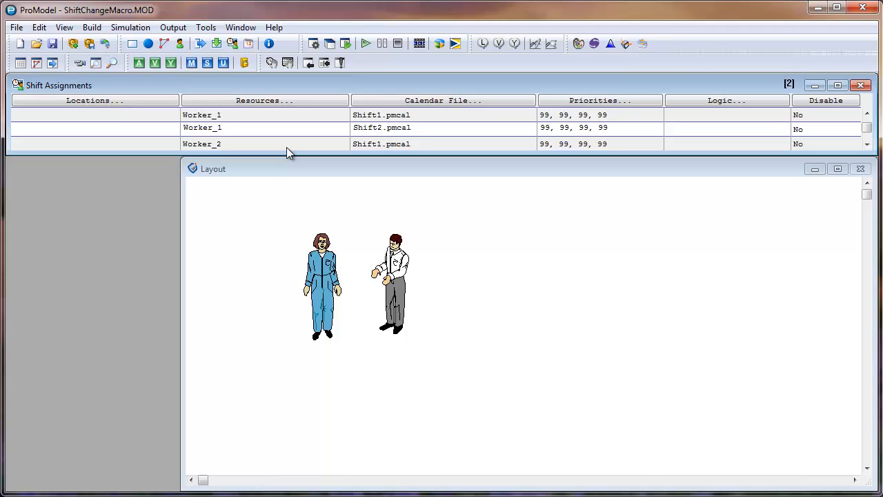
{"action": "left_click", "coordinate": [256, 115]}
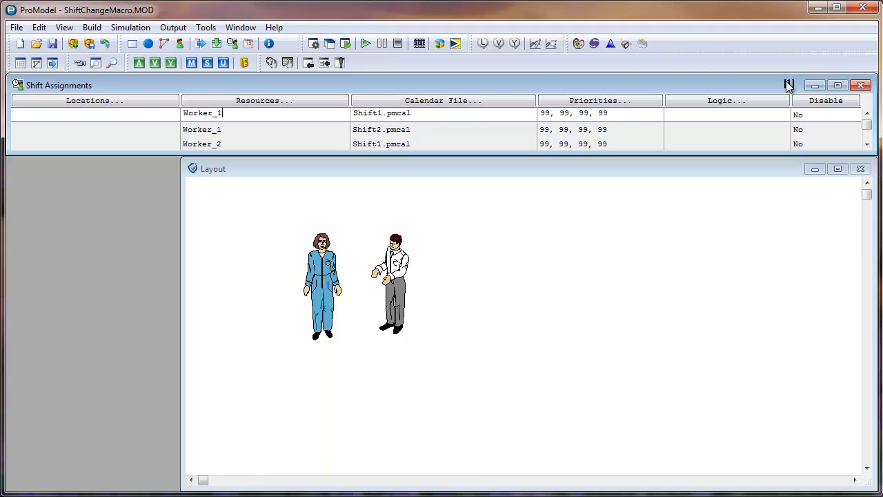
{"action": "left_click", "coordinate": [254, 129]}
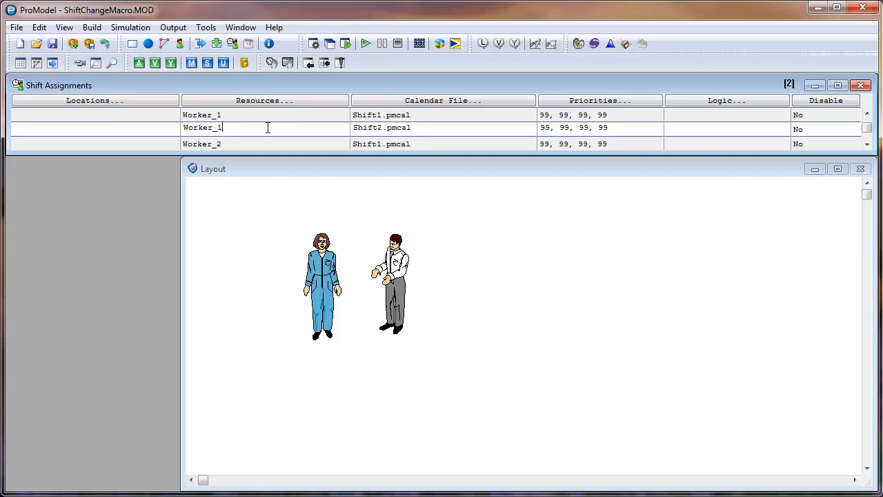
{"action": "key", "text": "Down"}
{"action": "key", "text": "Down"}
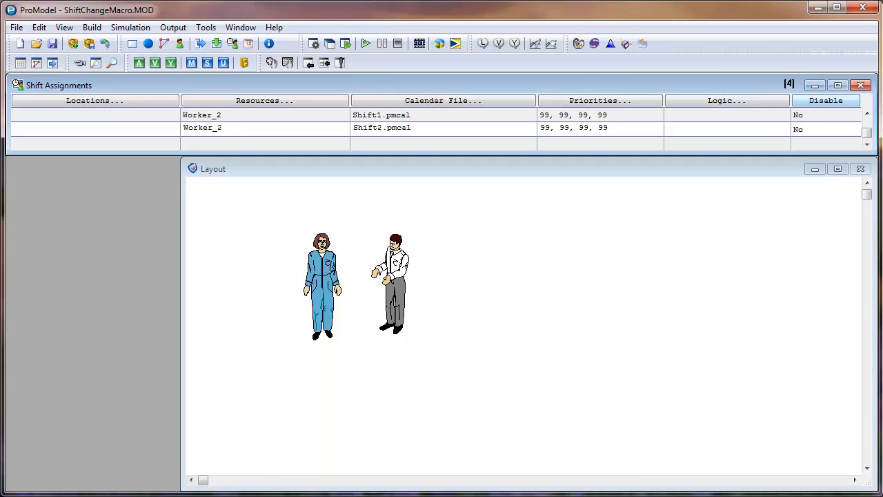
Define the mWorker_1 macro as a scenario parameter with a record range based on Shifts.
{"action": "left_click", "coordinate": [93, 28]}
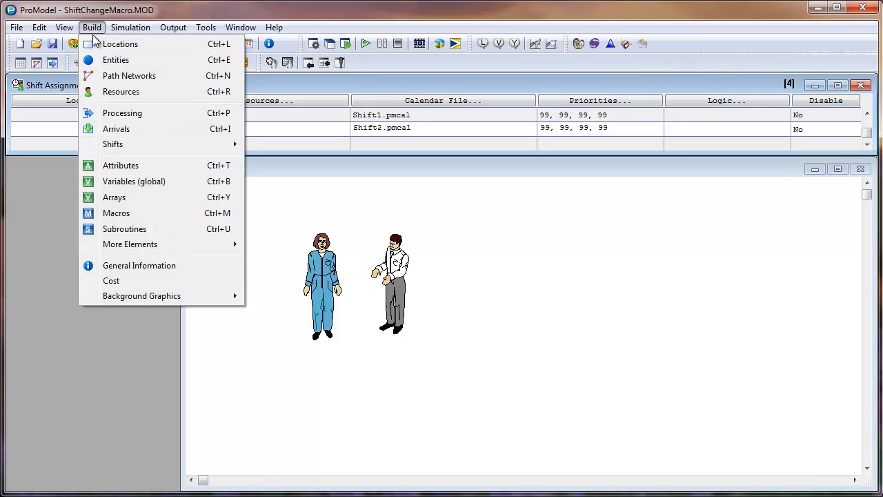
{"action": "left_click", "coordinate": [141, 214]}
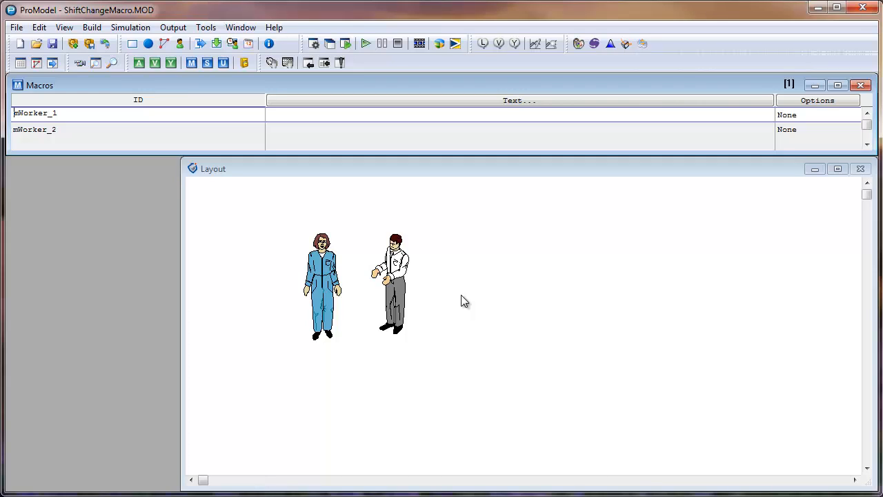
{"action": "left_click", "coordinate": [86, 128]}
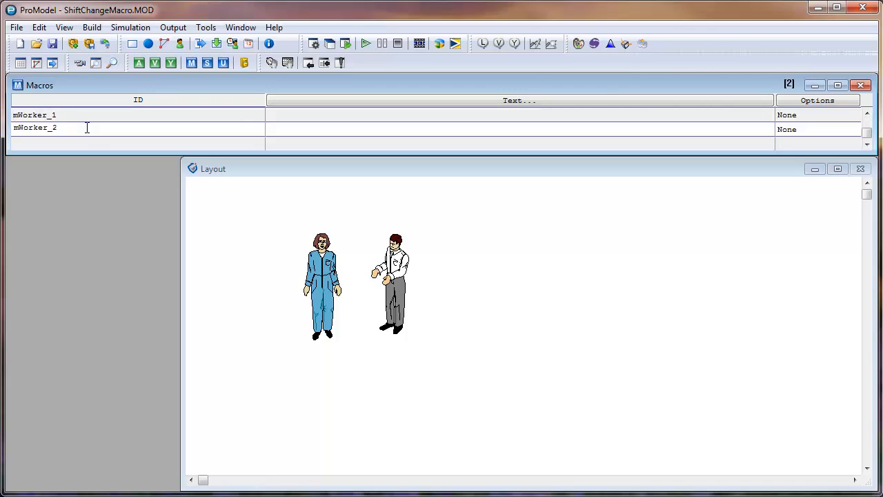
{"action": "left_click", "coordinate": [812, 117]}
{"action": "left_click", "coordinate": [813, 118]}
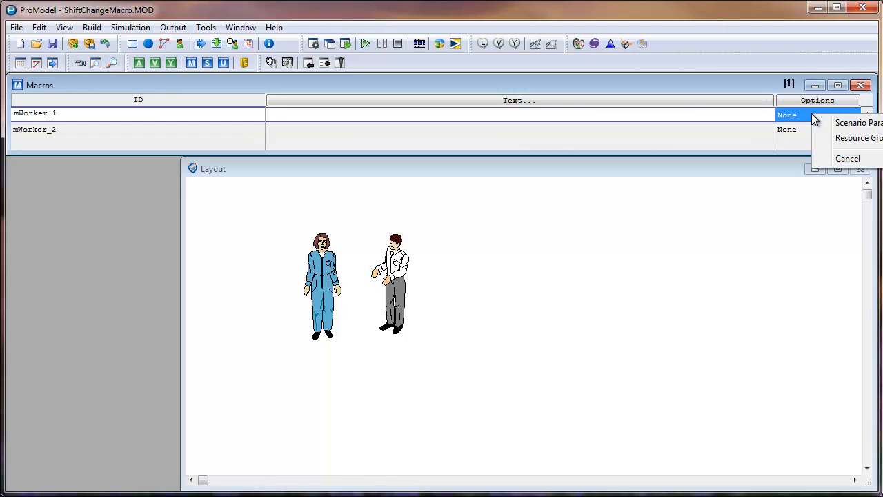
{"action": "left_click", "coordinate": [862, 123]}
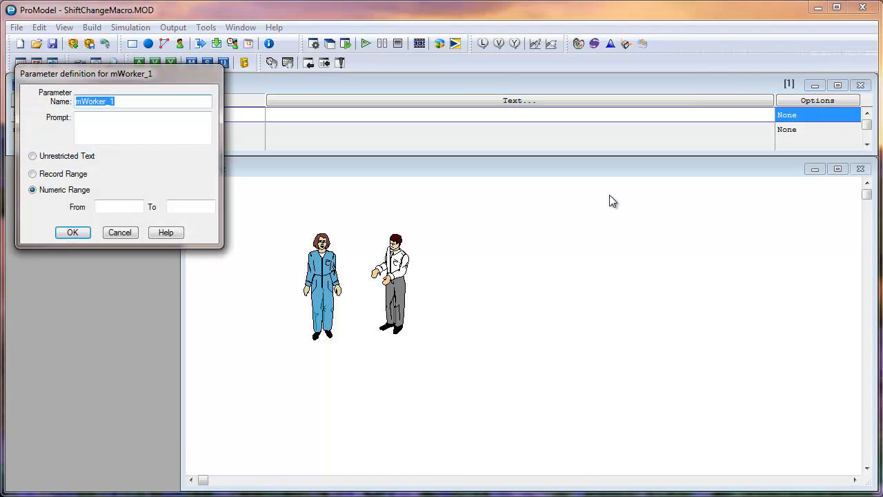
{"action": "left_click_drag", "start_coordinate": [183, 84], "coordinate": [465, 174]}
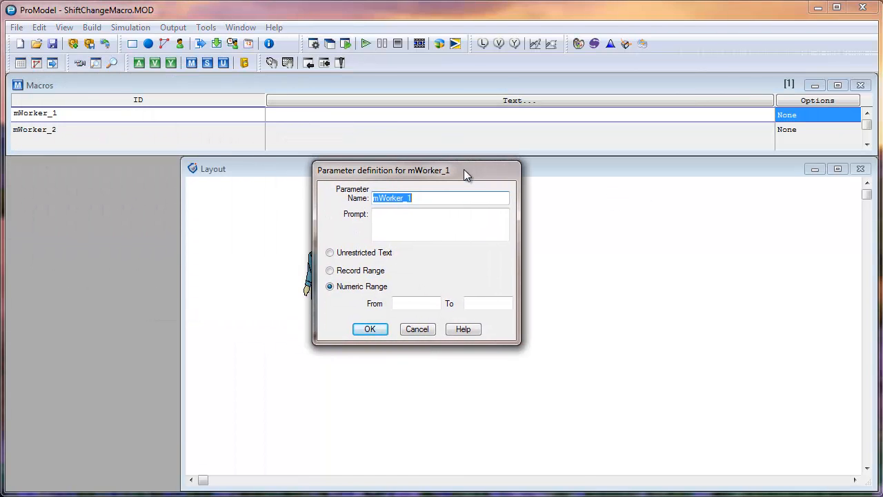
{"action": "left_click", "coordinate": [332, 272]}
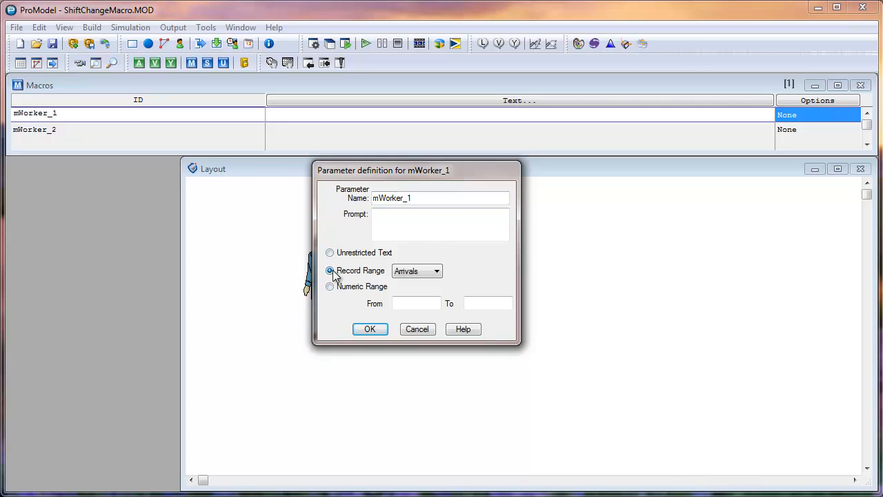
{"action": "left_click", "coordinate": [429, 274]}
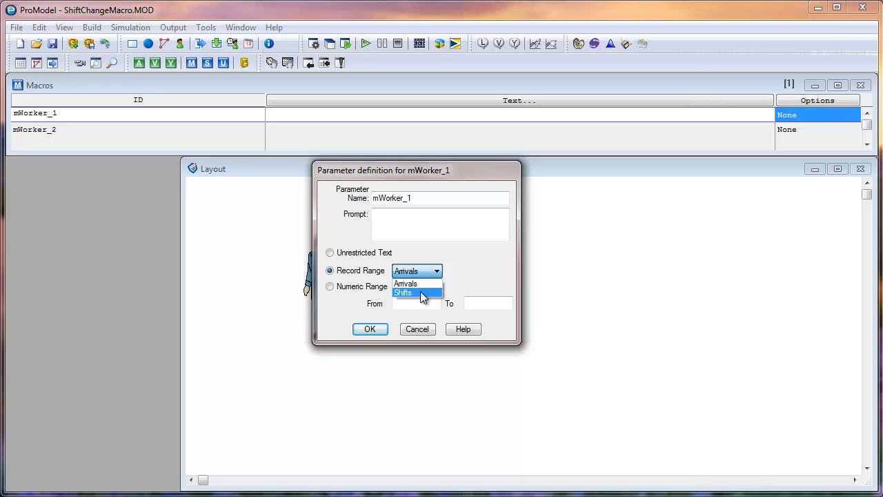
{"action": "left_click", "coordinate": [423, 294]}
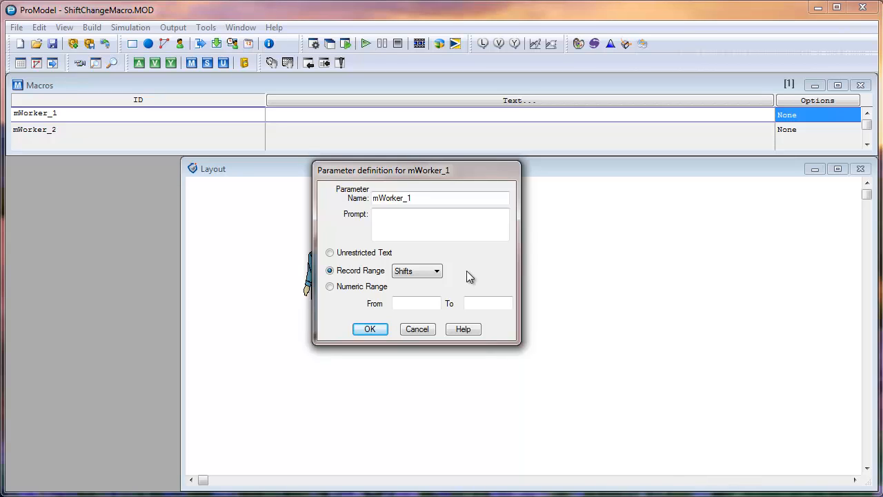
Set the mWorker_1 parameter's record range from 1 to 2 and enter 1 as the macro's text.
{"action": "left_click", "coordinate": [477, 302]}
{"action": "left_click", "coordinate": [427, 303]}
{"action": "type", "text": "1"}
{"action": "left_click", "coordinate": [485, 302]}
{"action": "type", "text": "2"}
{"action": "left_click", "coordinate": [372, 329]}
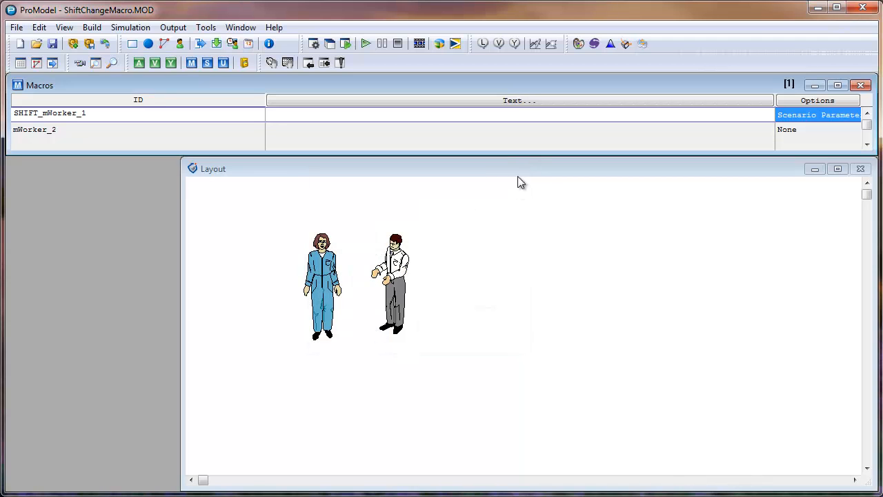
{"action": "left_click", "coordinate": [505, 114]}
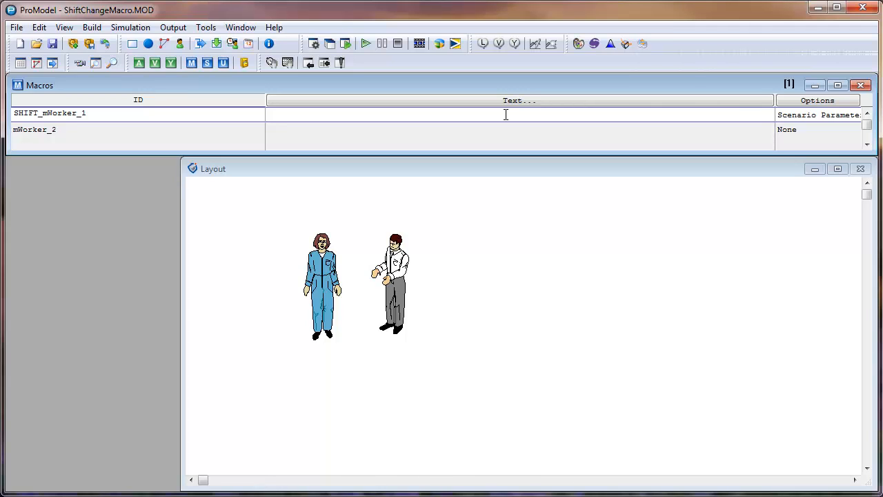
{"action": "type", "text": "1"}
Define the mWorker_2 macro as a scenario parameter with a record range based on Shifts.
{"action": "left_click", "coordinate": [118, 129]}
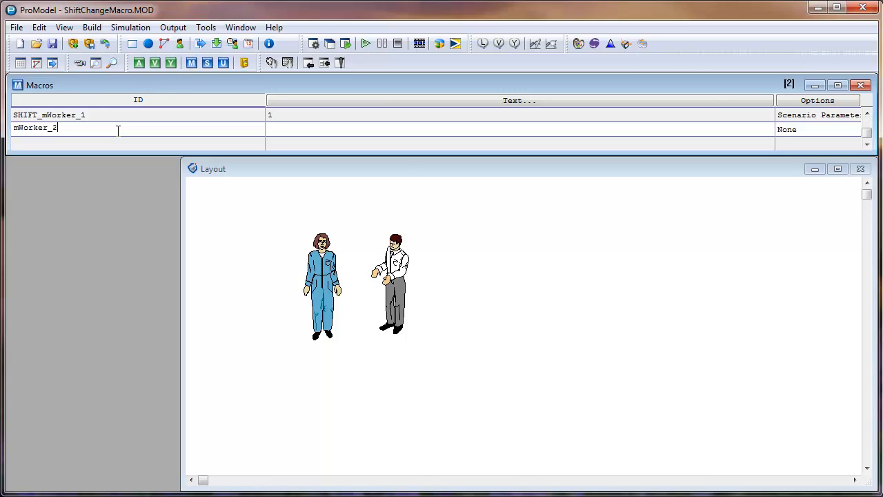
{"action": "left_click", "coordinate": [810, 131]}
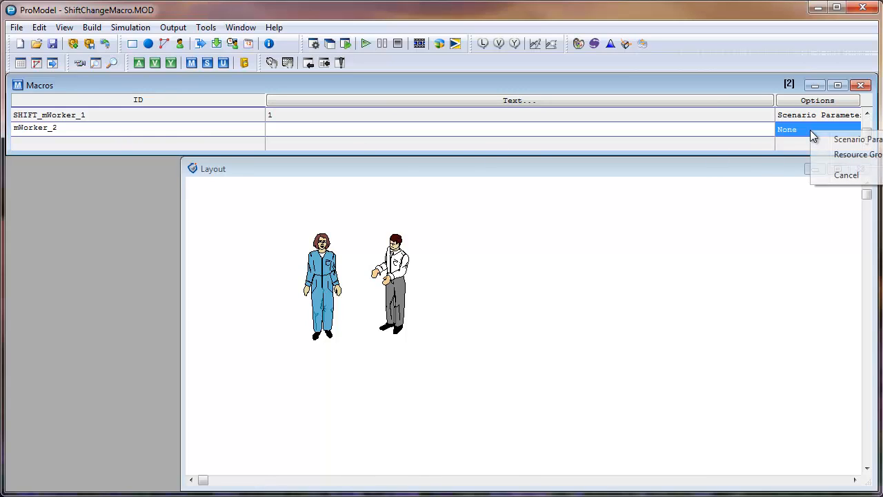
{"action": "left_click", "coordinate": [853, 141]}
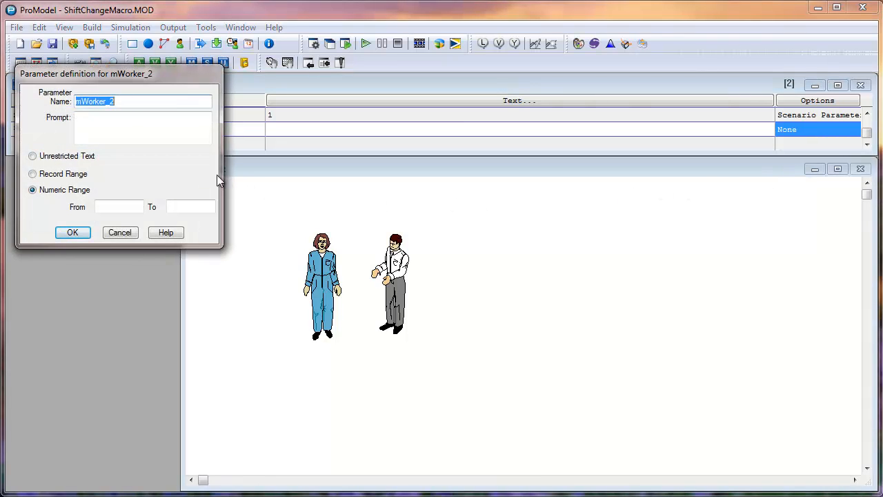
{"action": "left_click", "coordinate": [33, 175]}
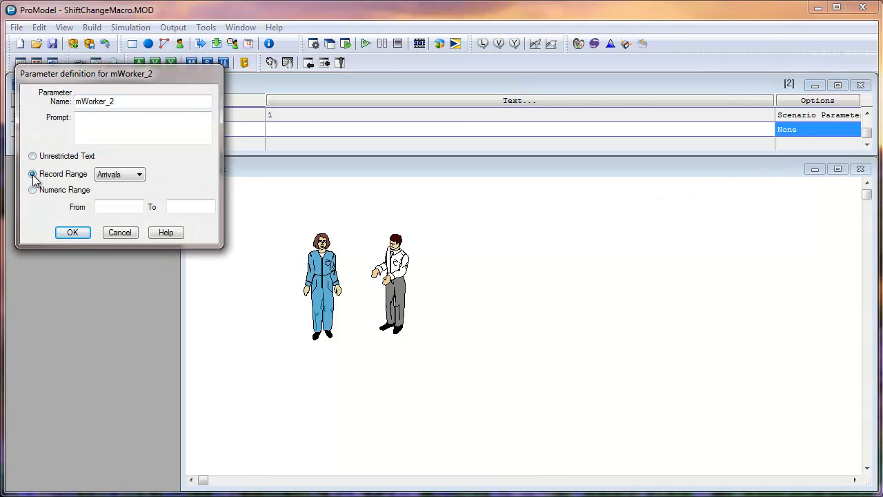
{"action": "left_click", "coordinate": [140, 175]}
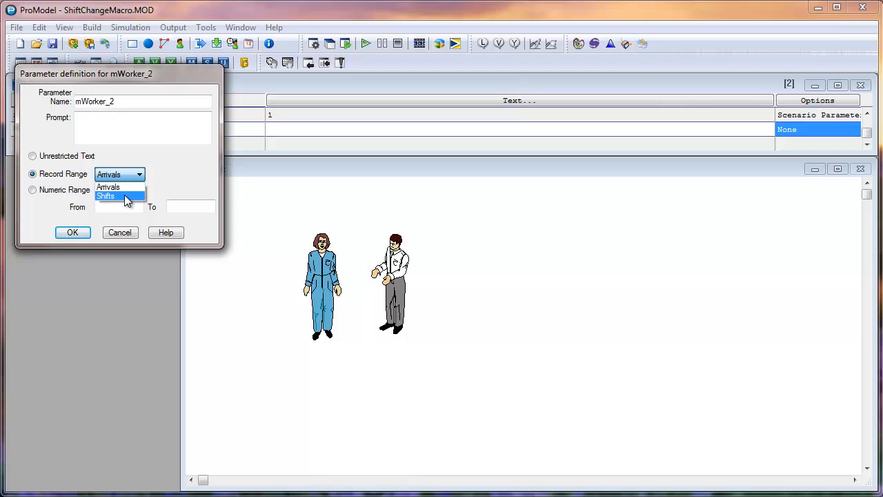
{"action": "left_click", "coordinate": [127, 197]}
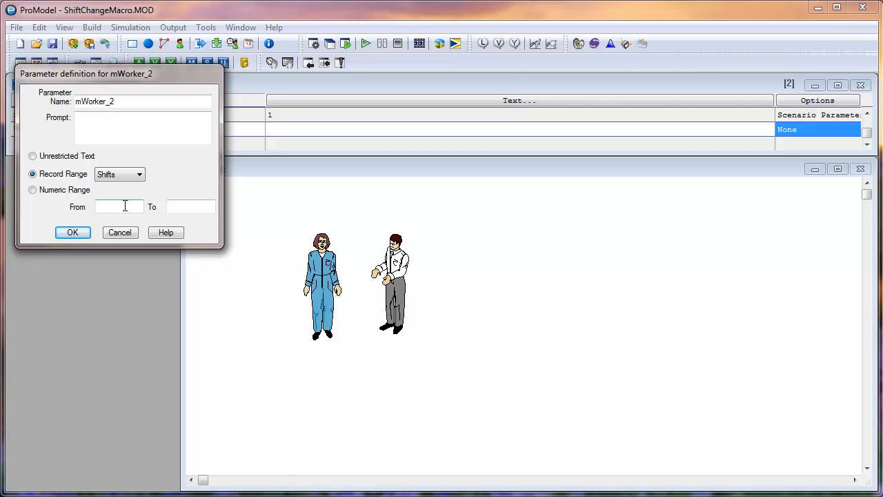
Set the mWorker_2 parameter's record range from 3 to 4 and enter 3 as the macro's text.
{"action": "type", "text": "3"}
{"action": "left_click", "coordinate": [195, 207]}
{"action": "type", "text": "4"}
{"action": "left_click", "coordinate": [76, 231]}
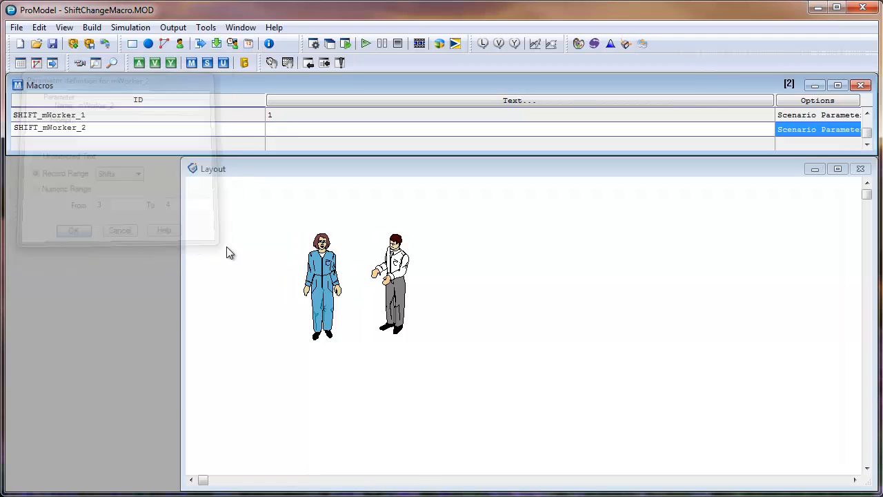
{"action": "left_click", "coordinate": [309, 131]}
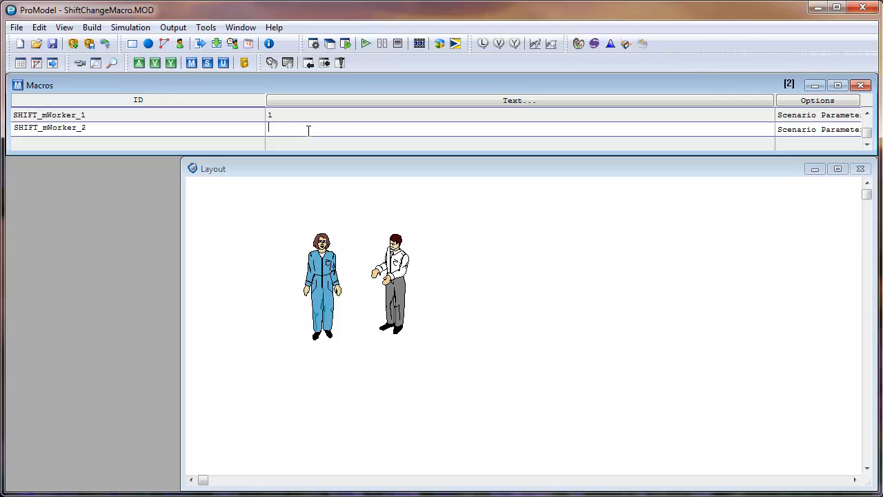
{"action": "type", "text": "3"}
{"action": "key", "text": "Tab"}
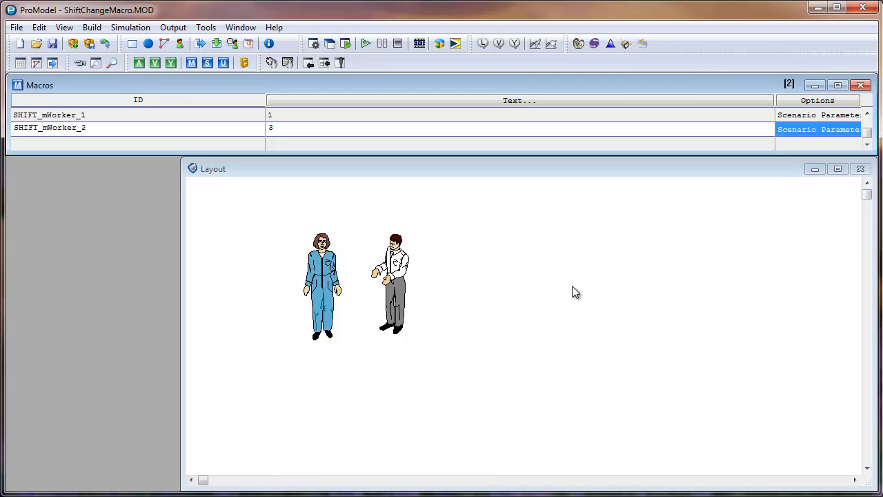
In the Scenario Manager, set mWorker_1 to 2 and mWorker_2 to 4 for the Both 2nd Shift scenario.
{"action": "left_click", "coordinate": [143, 31]}
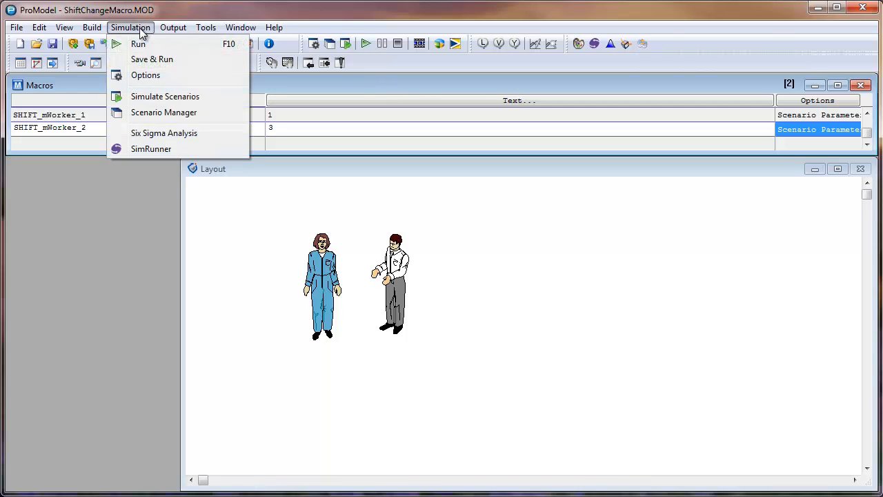
{"action": "left_click", "coordinate": [183, 113]}
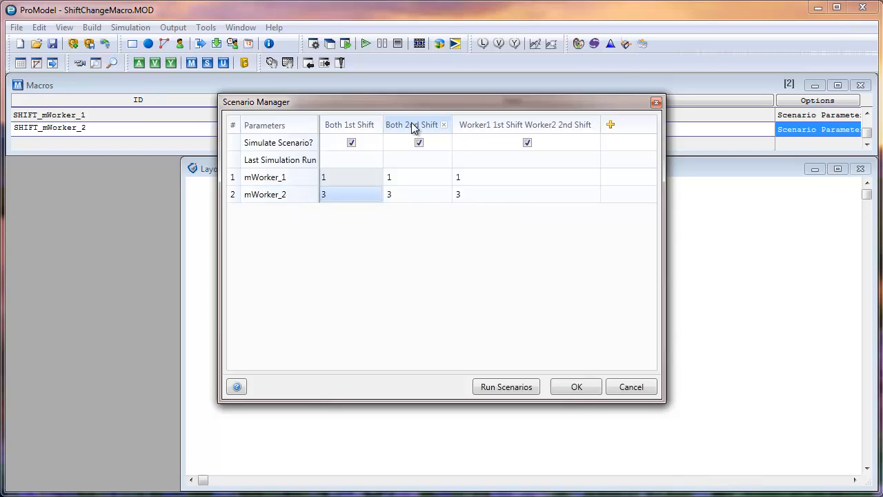
{"action": "left_click", "coordinate": [406, 183]}
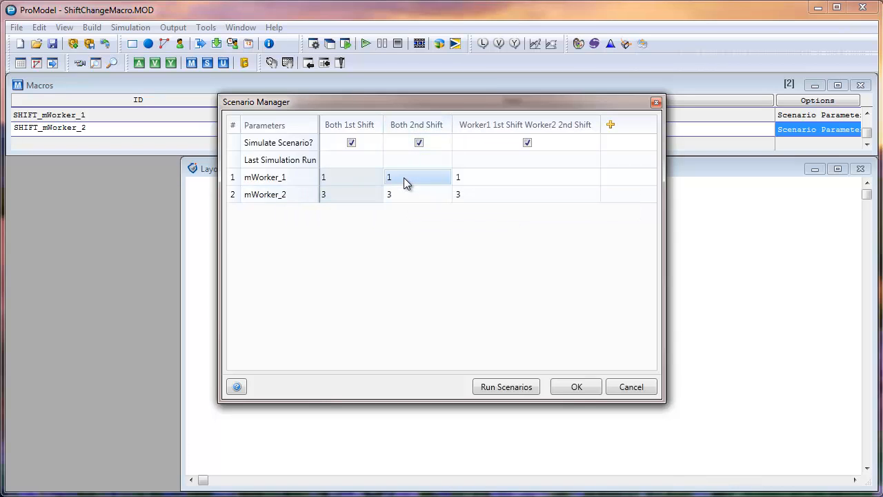
{"action": "type", "text": "2"}
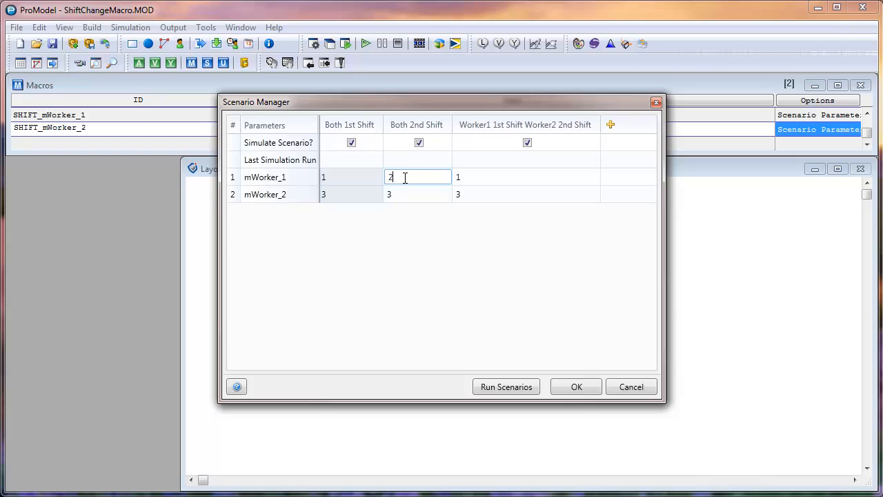
{"action": "left_click", "coordinate": [404, 196]}
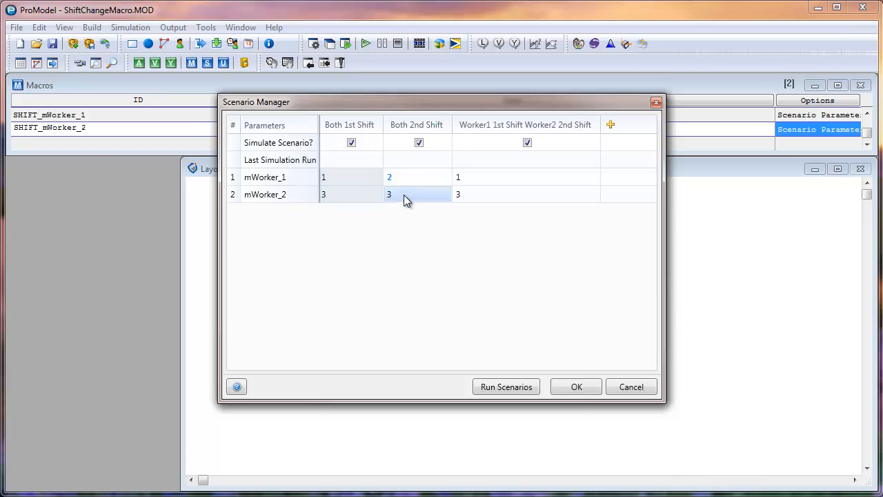
{"action": "type", "text": "4"}
Set mWorker_2 to 4 for the Worker1 1st Shift Worker2 2nd Shift scenario.
{"action": "left_click", "coordinate": [477, 195]}
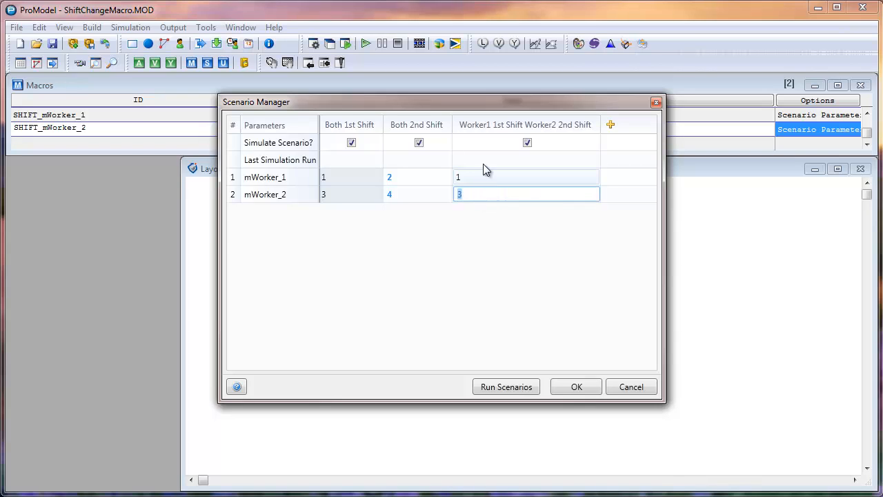
{"action": "mouse_move", "coordinate": [483, 125]}
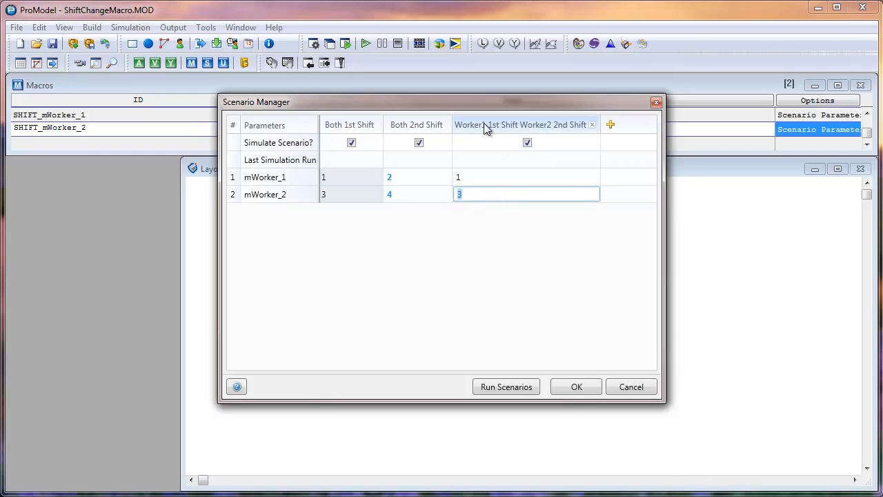
{"action": "left_click", "coordinate": [476, 179]}
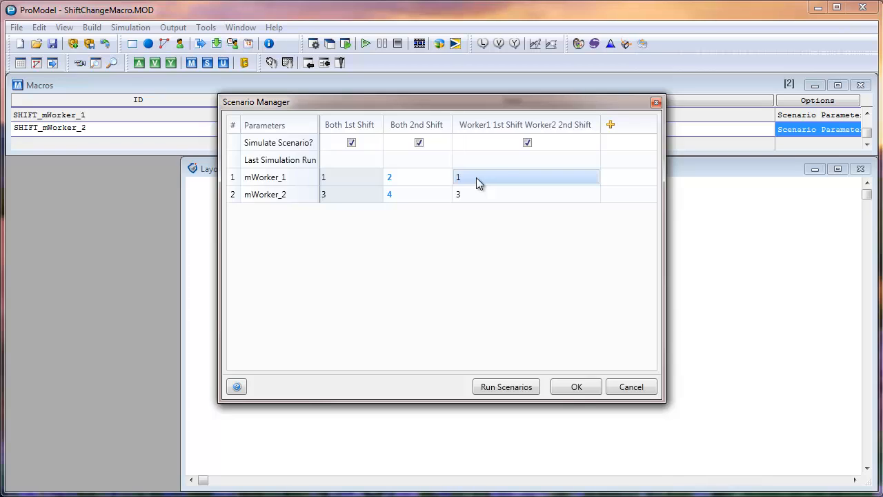
{"action": "mouse_move", "coordinate": [505, 131]}
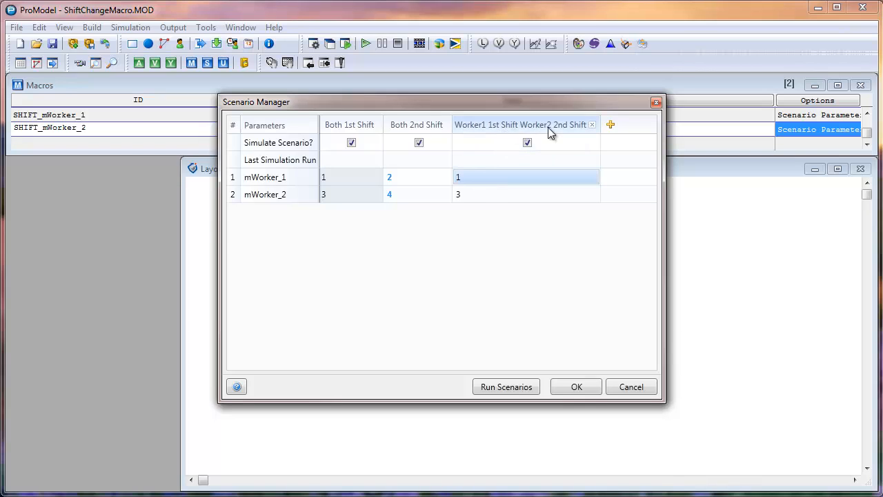
{"action": "left_click", "coordinate": [487, 196]}
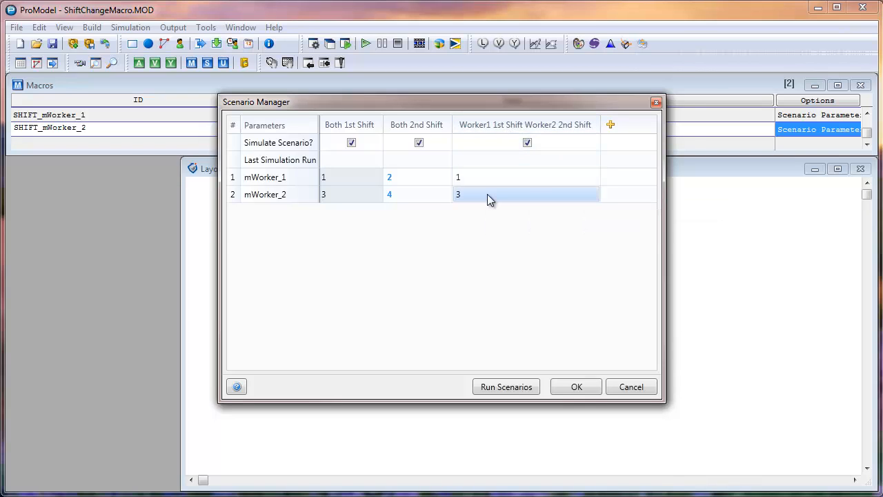
{"action": "type", "text": "4"}
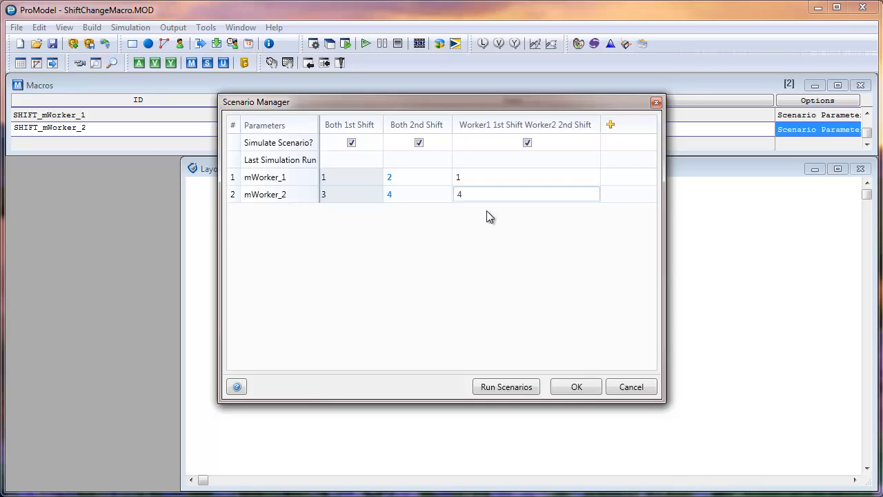
{"action": "left_click", "coordinate": [613, 185]}
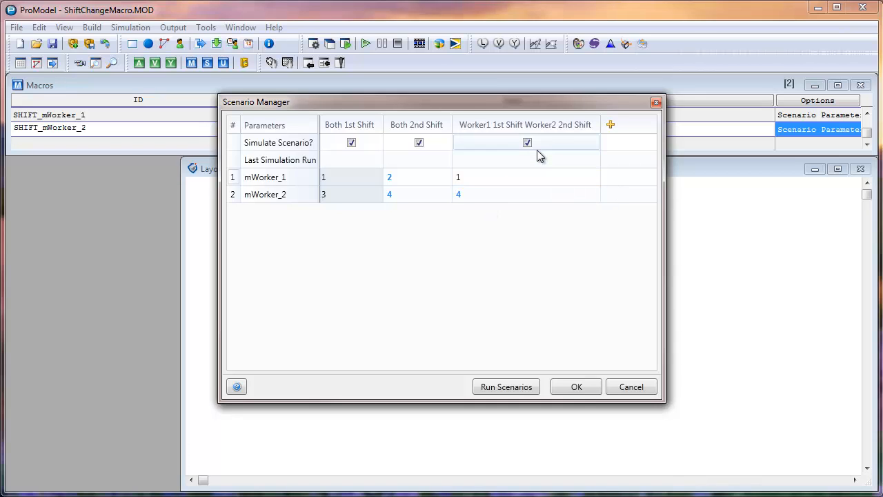
Add a new scenario to the Scenario Manager after the existing three.
{"action": "left_click", "coordinate": [356, 124]}
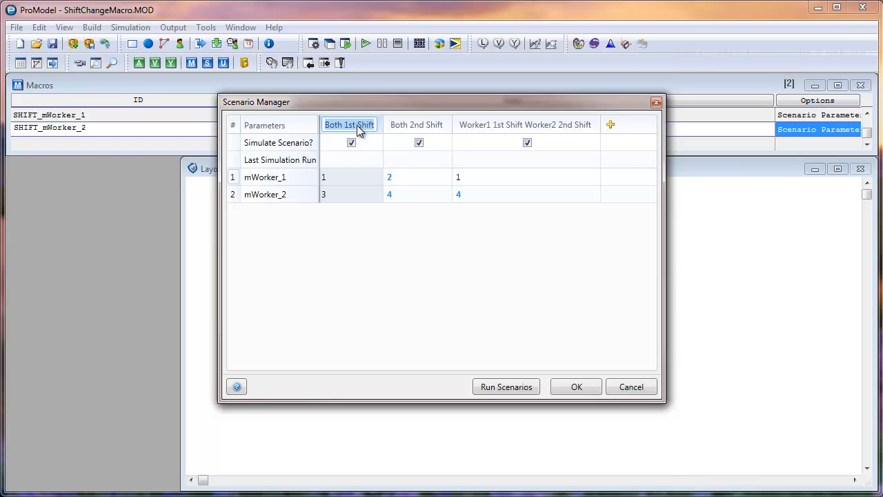
{"action": "left_click", "coordinate": [611, 125]}
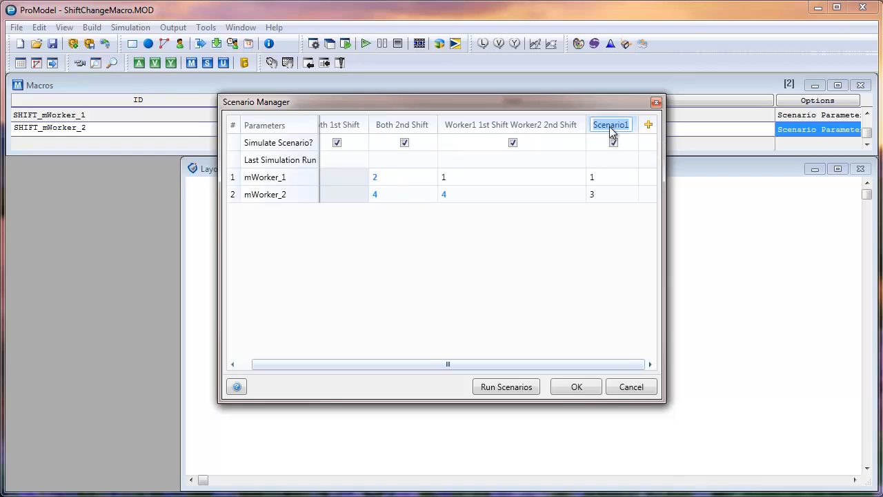